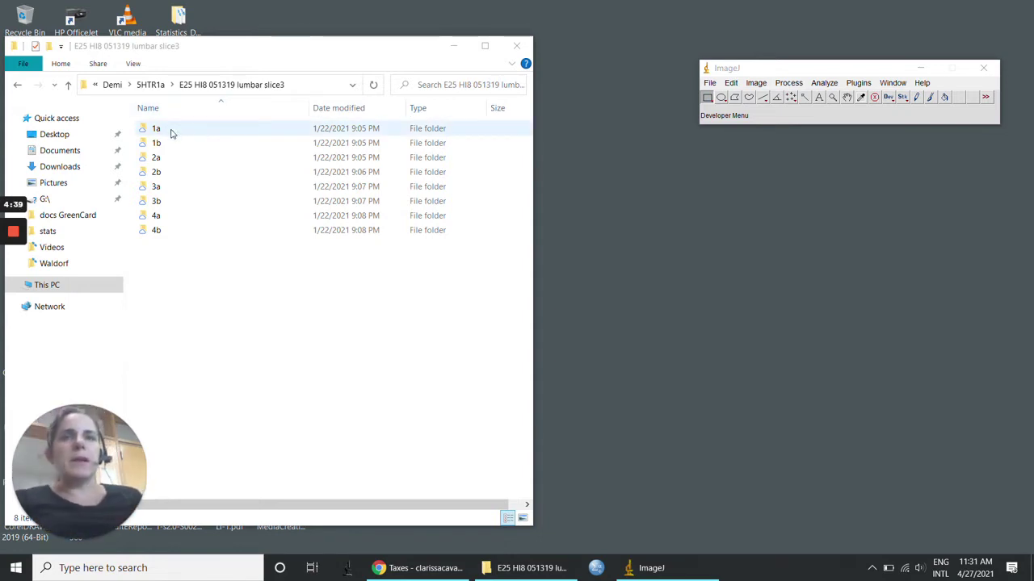
- In File Explorer, open folder 1a and then its Export subfolder to see the TIFF images
double_click(171, 134)
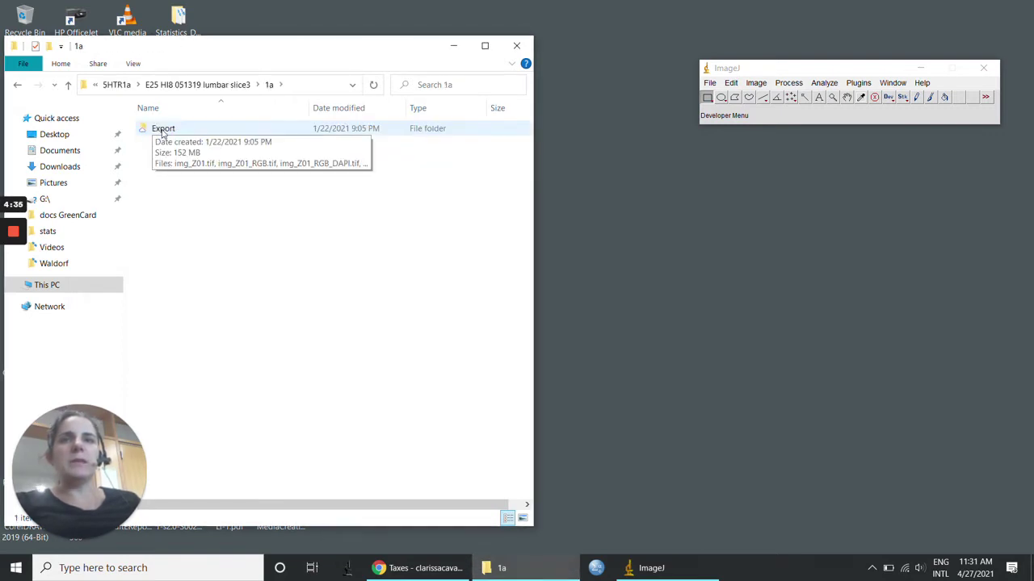
double_click(162, 131)
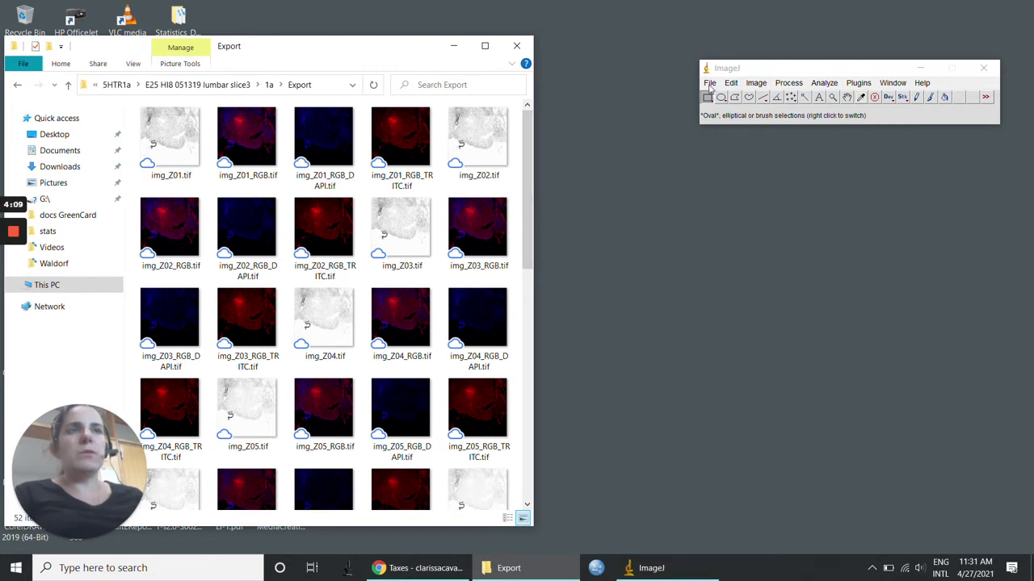
- Start an Image Sequence import from ImageJ's File > Import menu
click(709, 83)
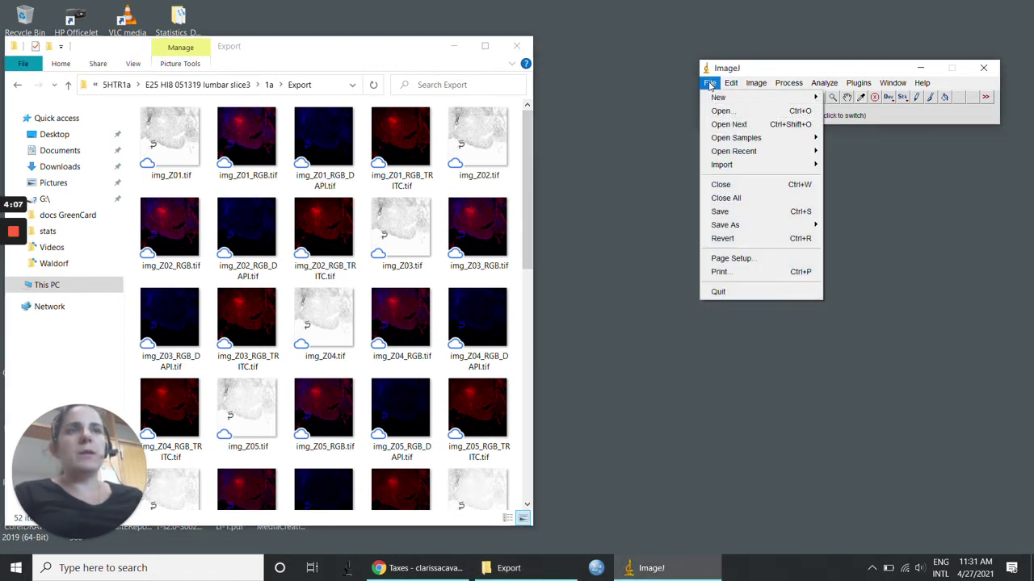
mouse_move(775, 167)
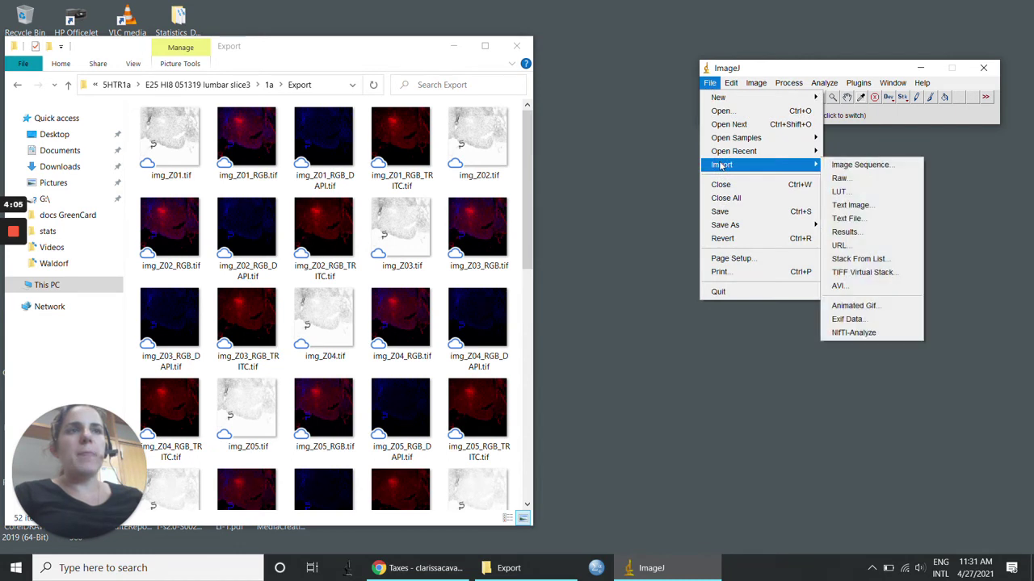
click(842, 168)
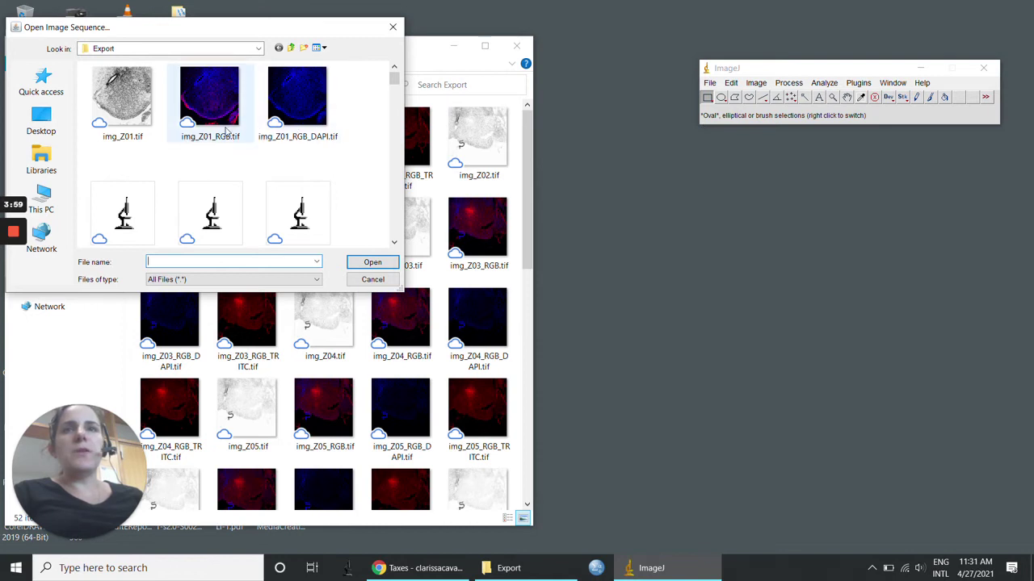
- Browse to 5HTR1a > E25 HI8 051319 lumbar slice3 > 1a > Export and pick a DAPI image
click(293, 48)
click(293, 49)
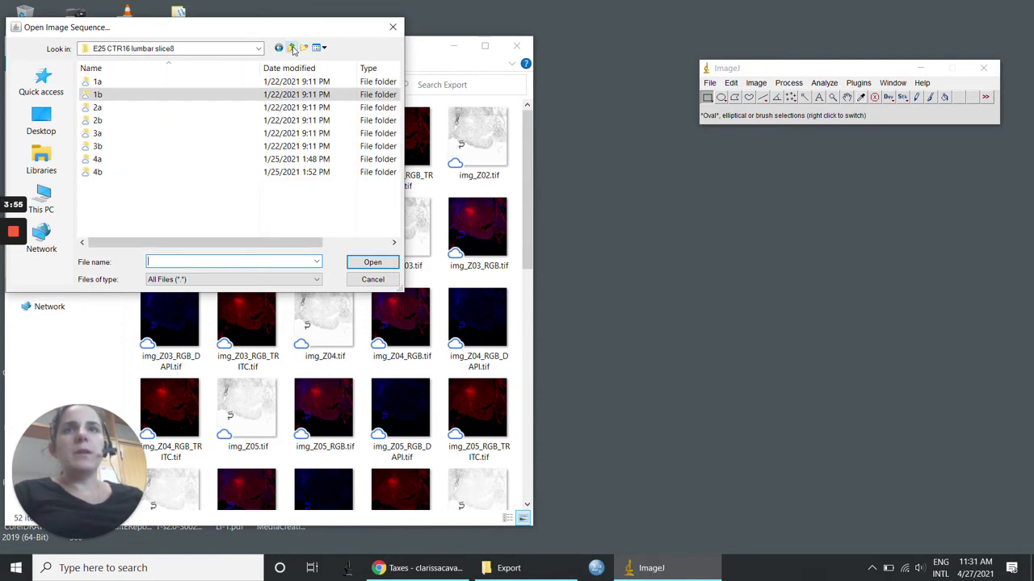
drag(189, 27, 482, 159)
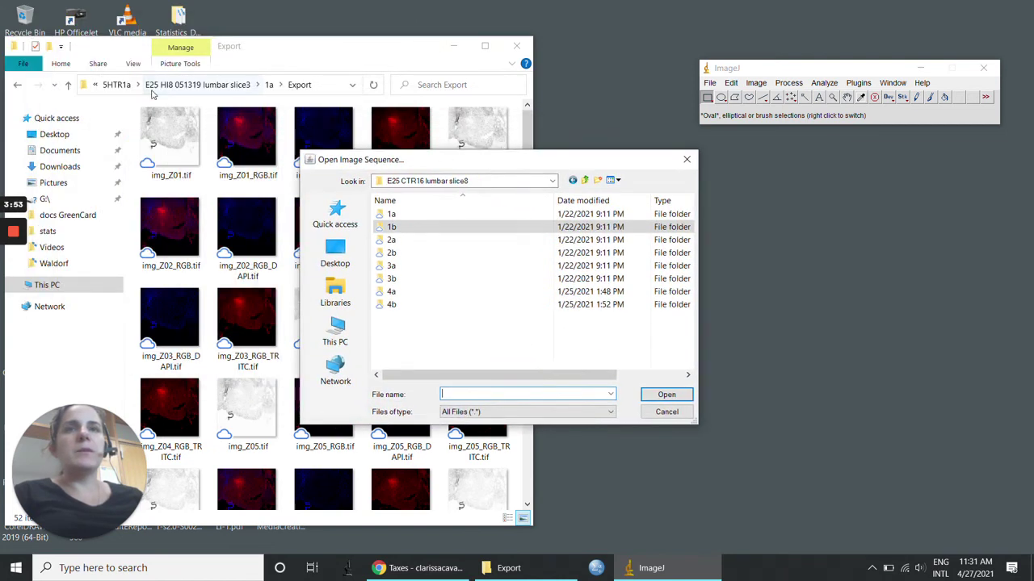
click(585, 180)
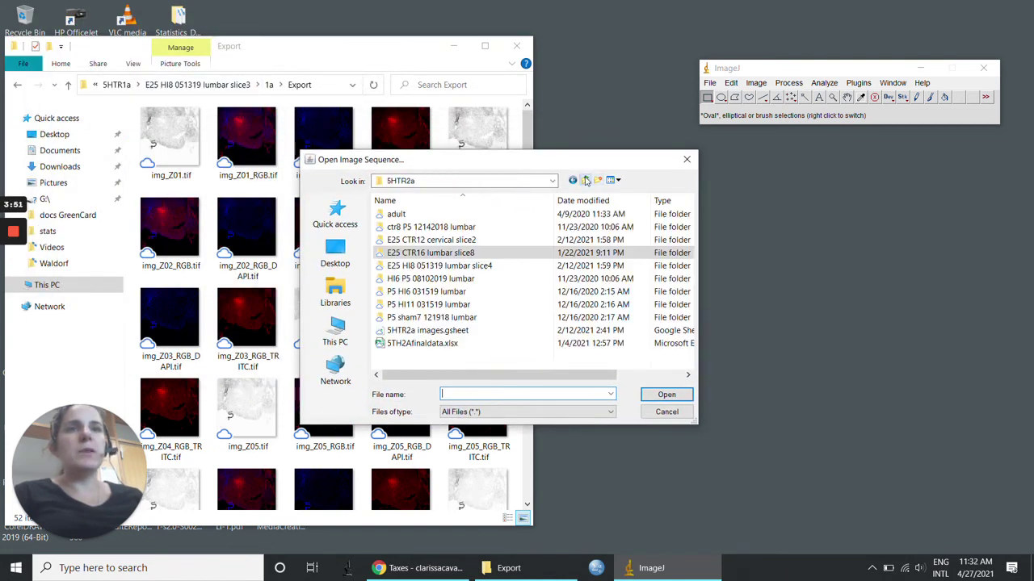
click(585, 180)
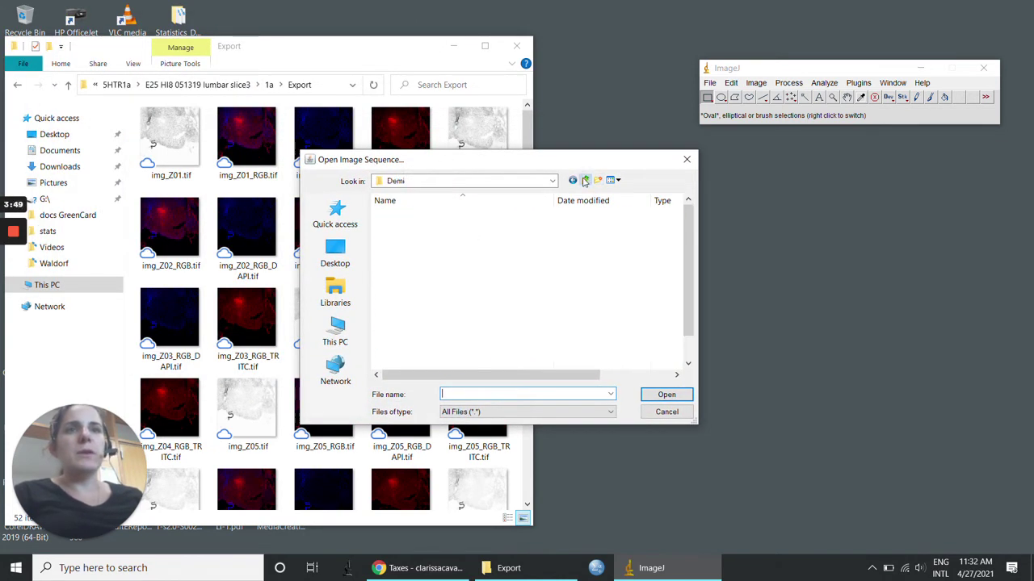
double_click(420, 214)
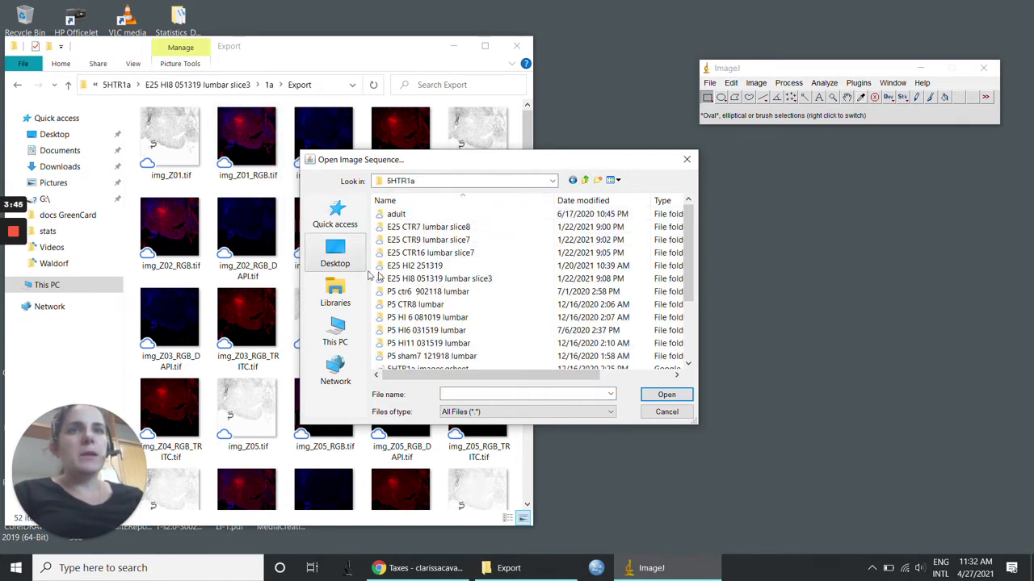
double_click(399, 279)
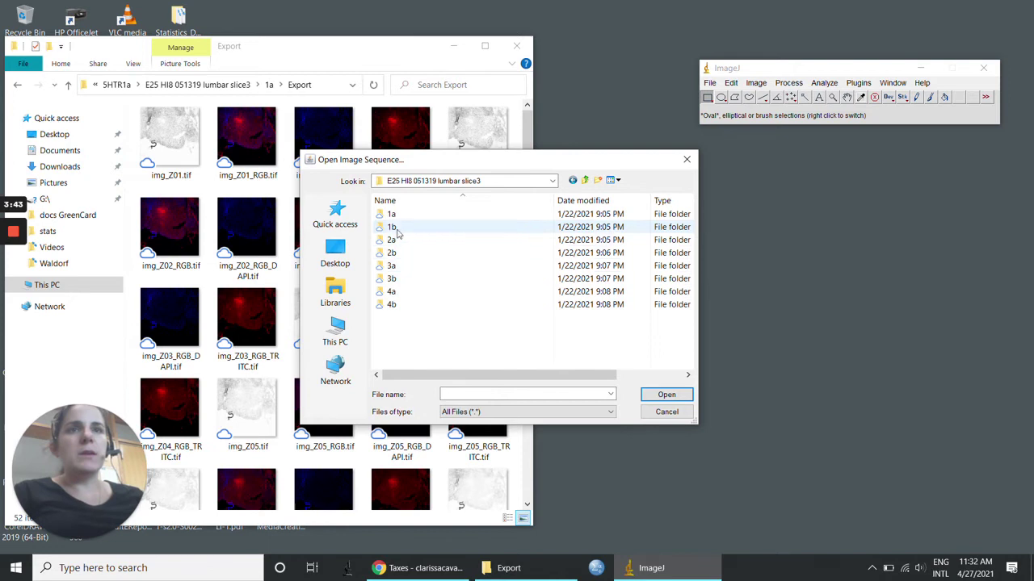
double_click(396, 215)
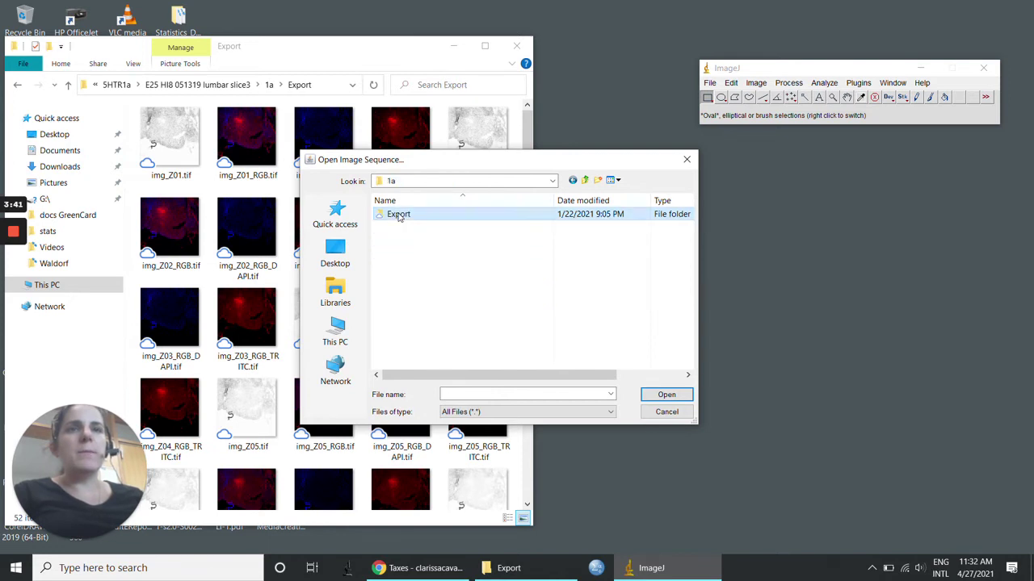
double_click(399, 215)
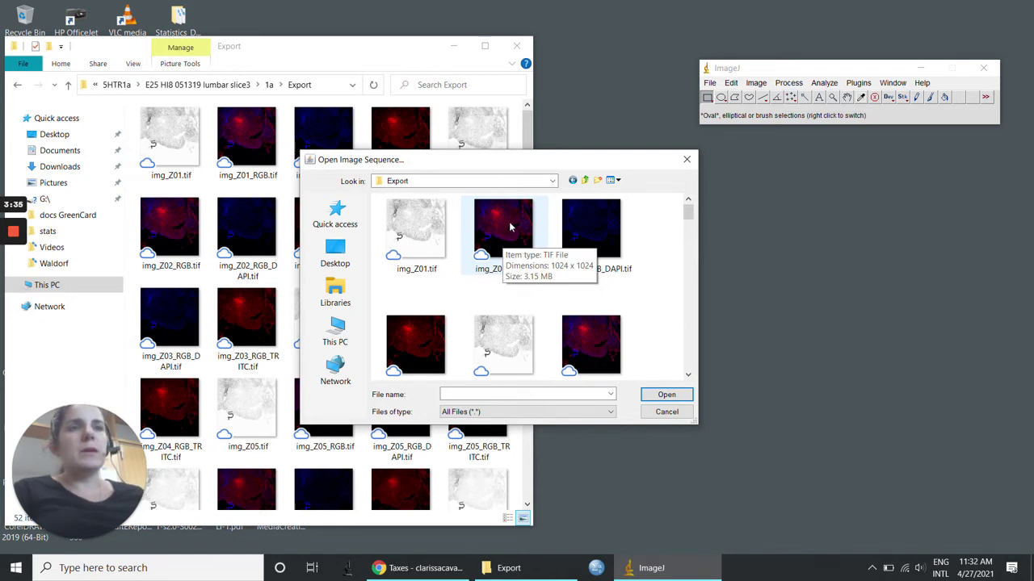
double_click(588, 235)
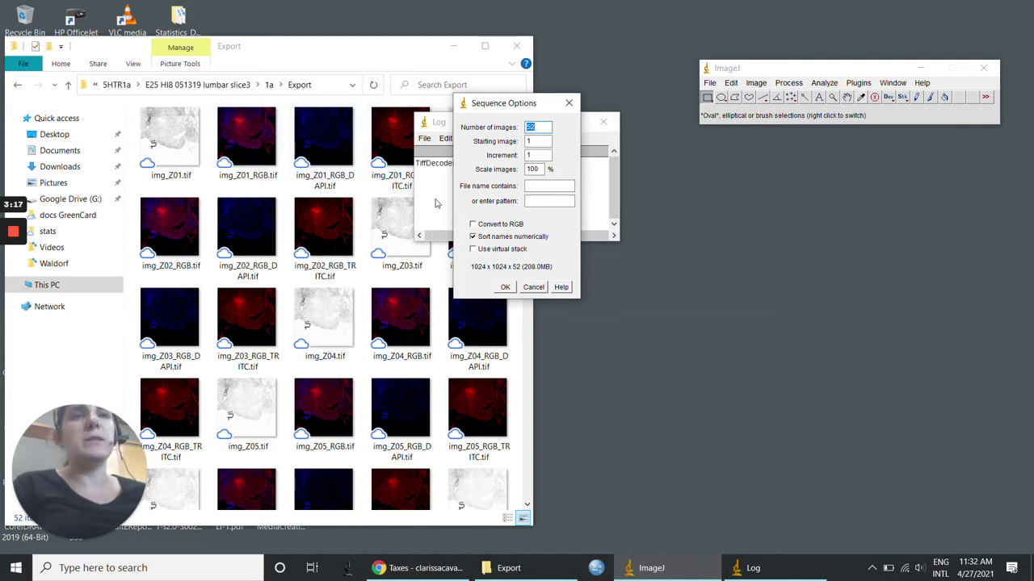
- Filter file names by 'DAPI' to load the 13 images, then dismiss the error log
click(533, 186)
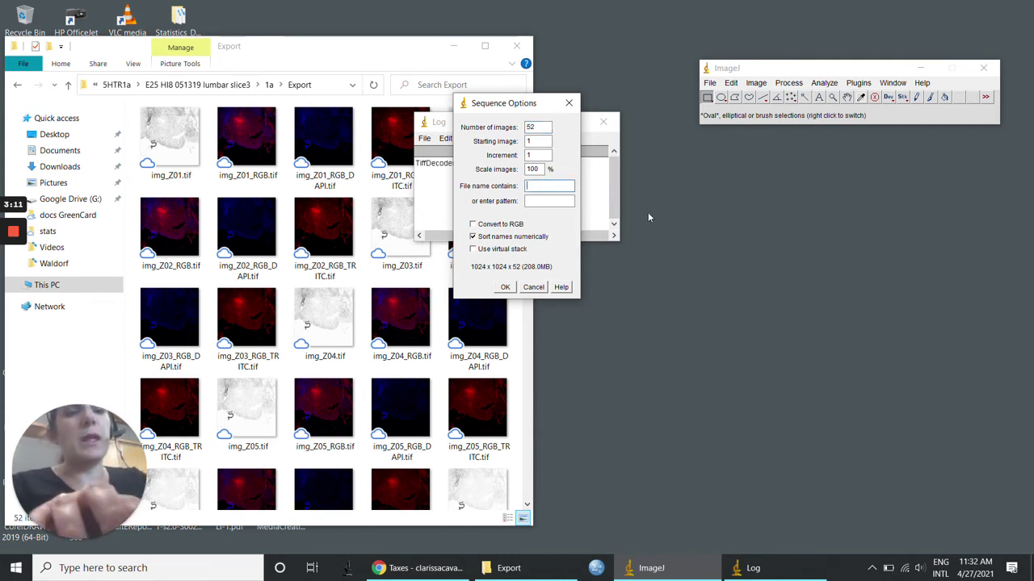
text(DAPI)
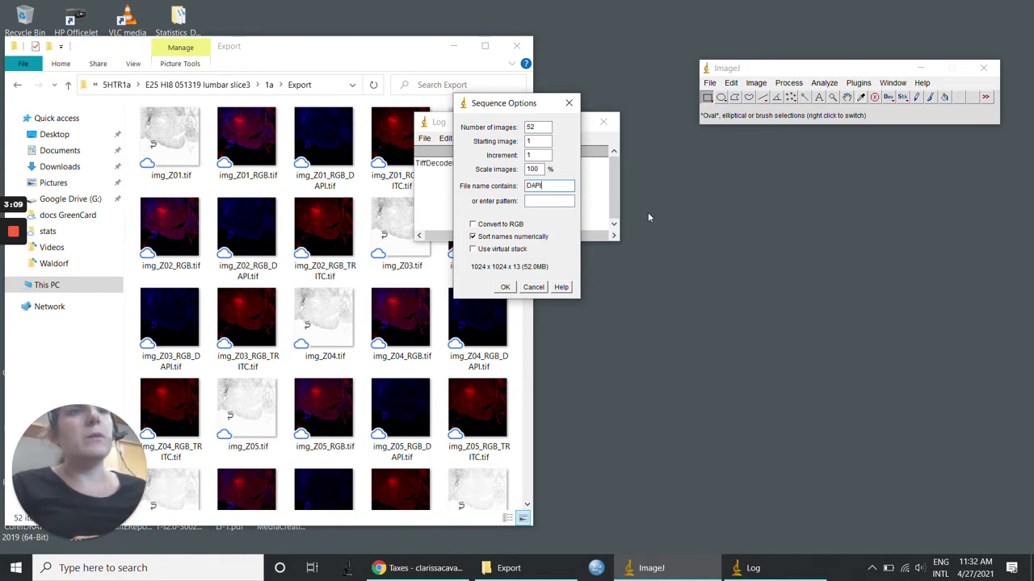
click(506, 287)
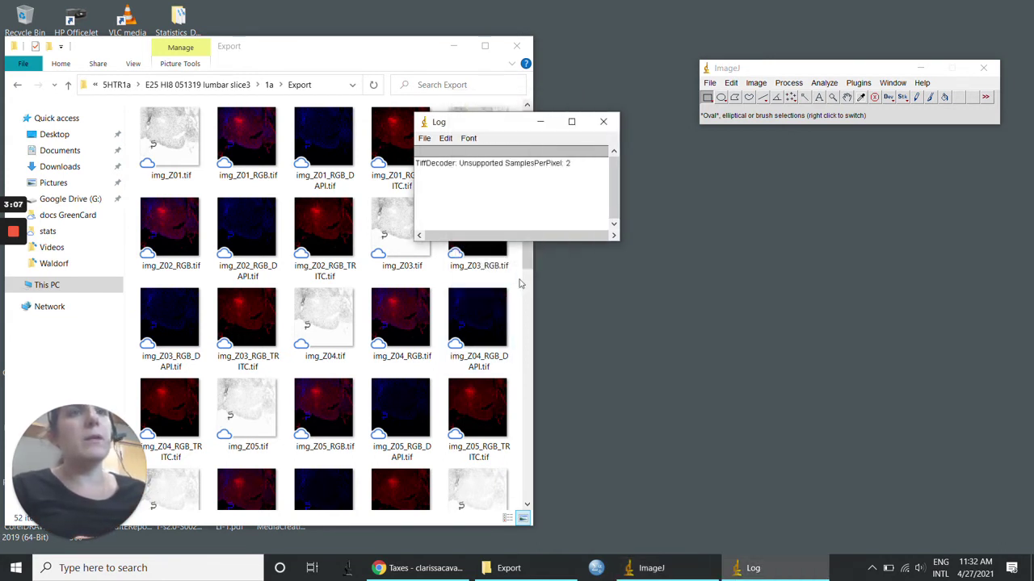
click(602, 123)
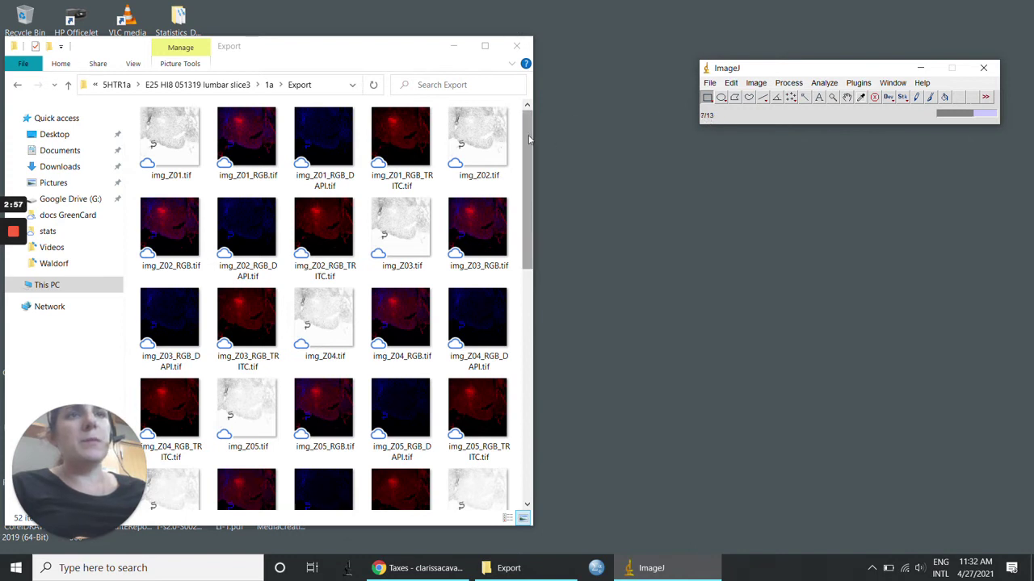
- Wait for all 13 DAPI slices to load into the 1024x1024 Export stack window
scroll(529, 140, down, 10)
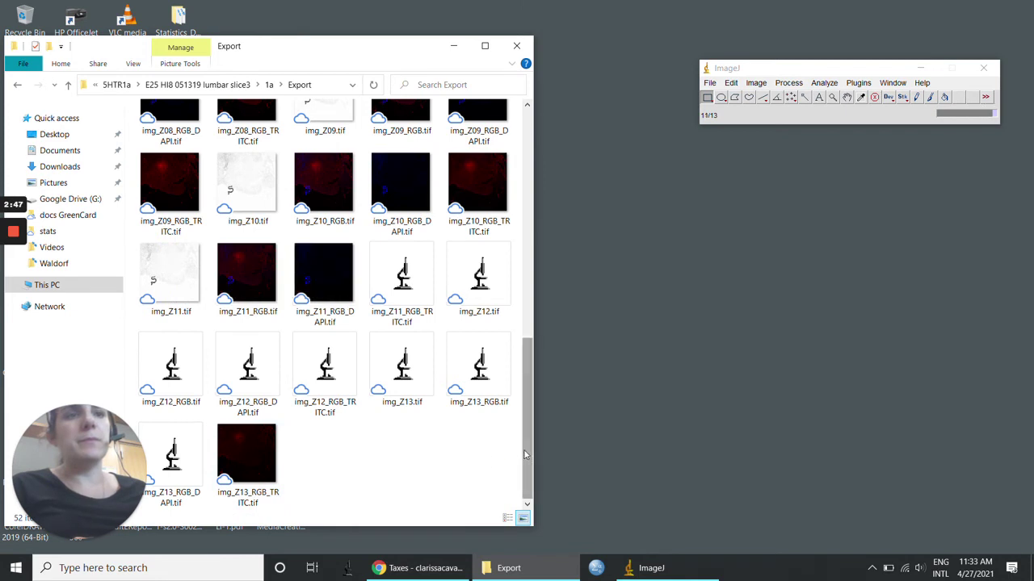
drag(528, 456, 546, 215)
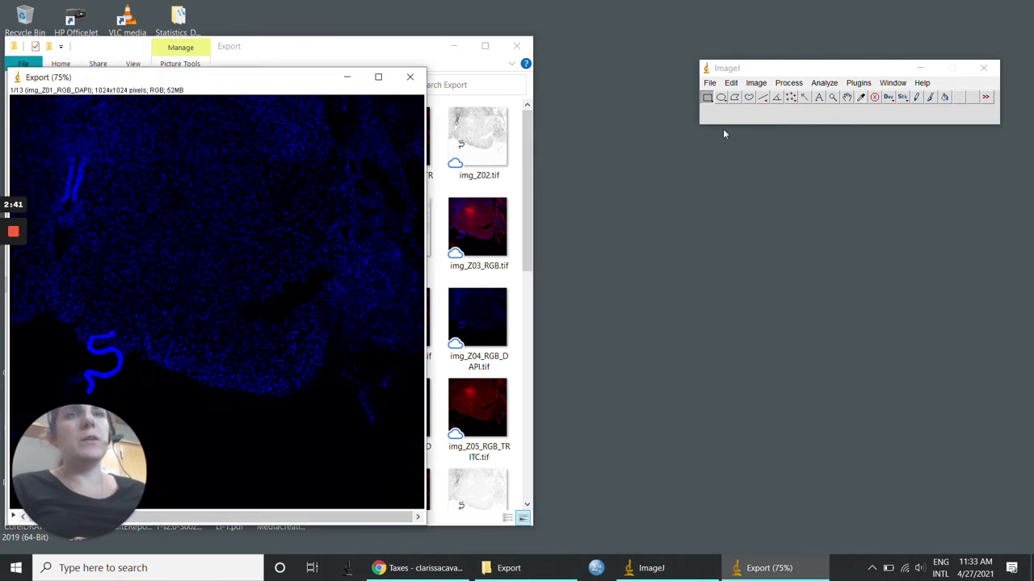
- Check the stack slices, then save the stack as TIFF 'Z-stack DAPI' in the Export folder
drag(289, 86, 526, 85)
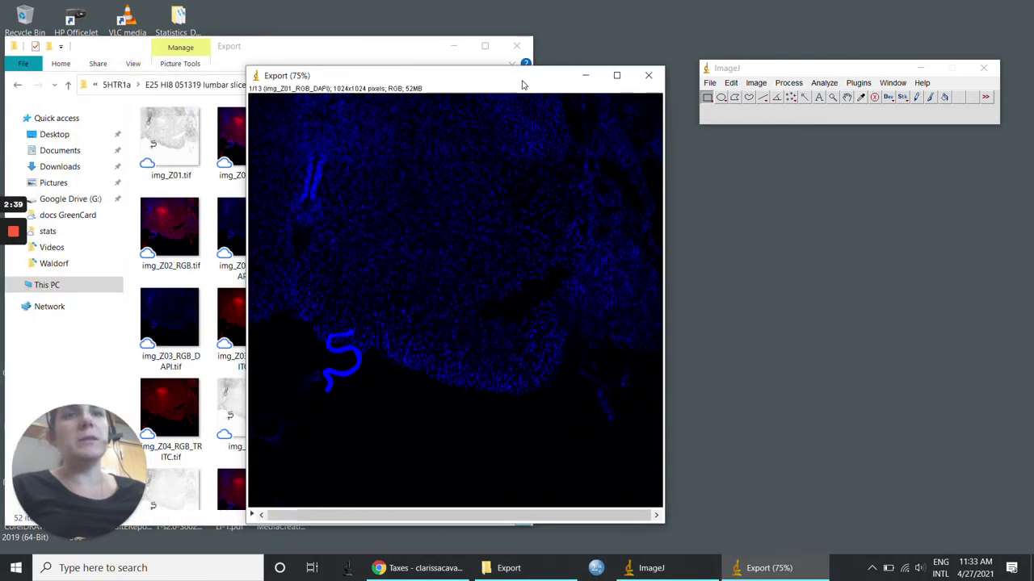
drag(279, 517, 241, 507)
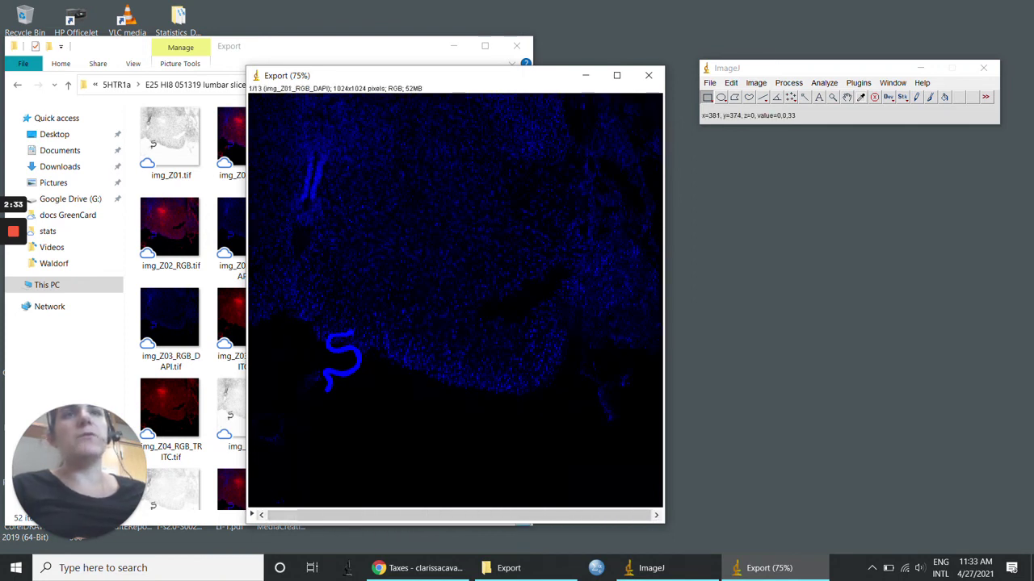
click(714, 90)
click(712, 87)
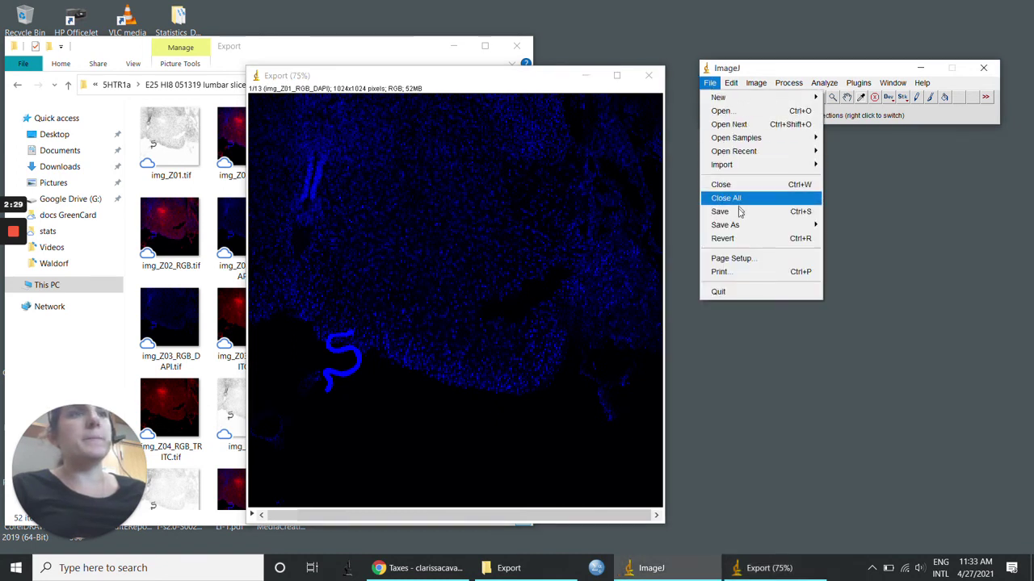
mouse_move(739, 226)
click(845, 224)
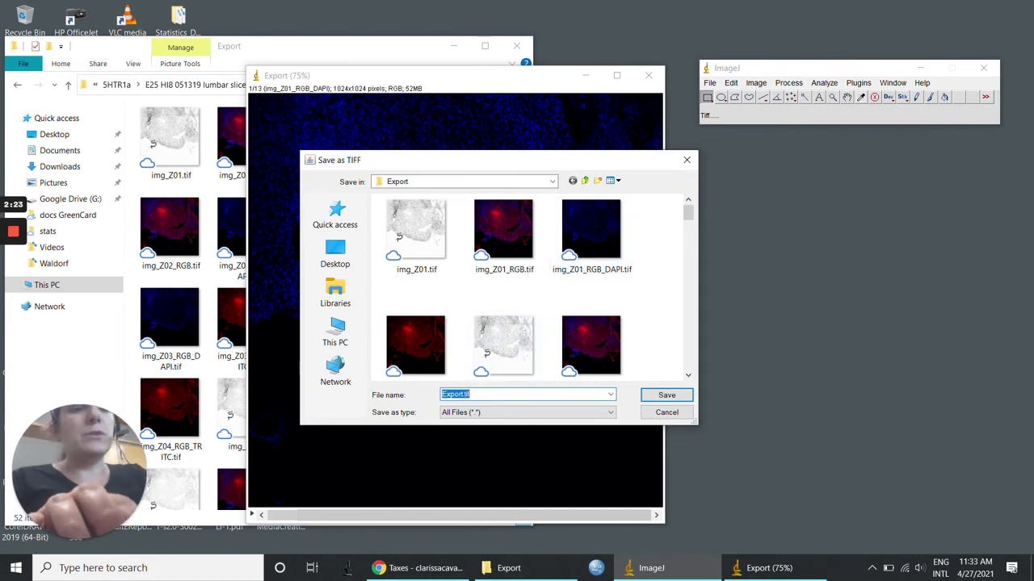
text(Z-stack)
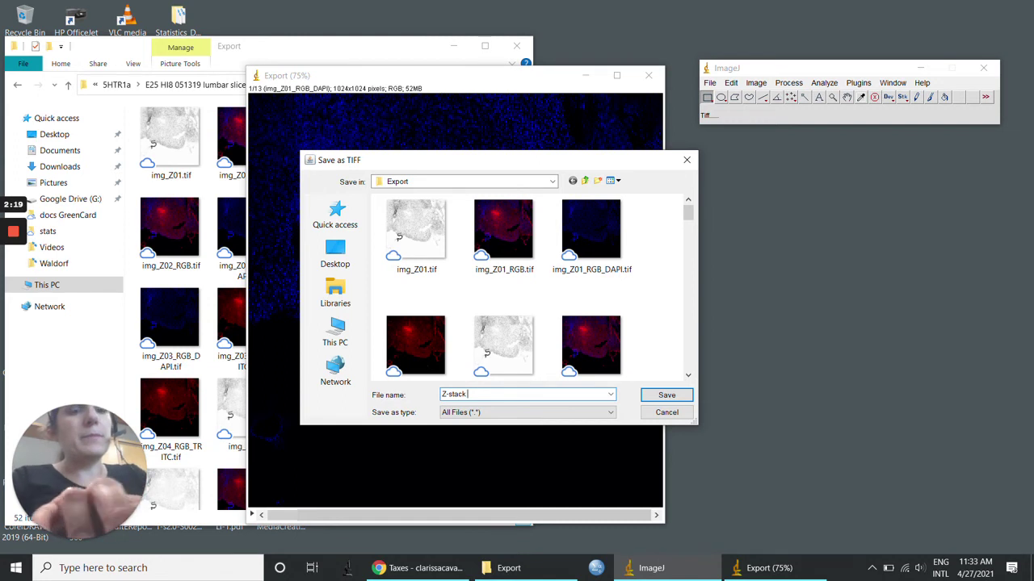
text( DAPII)
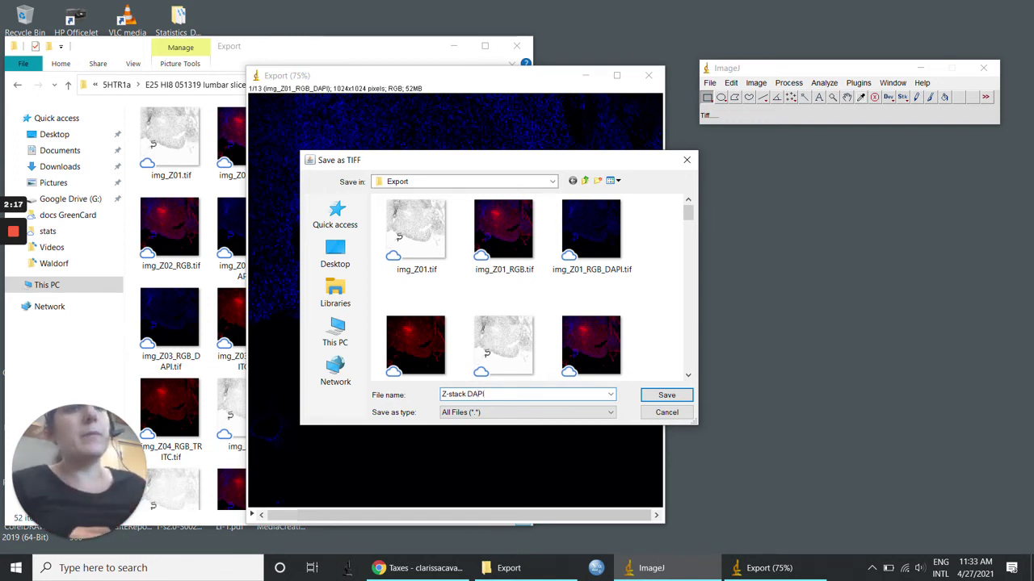
click(667, 395)
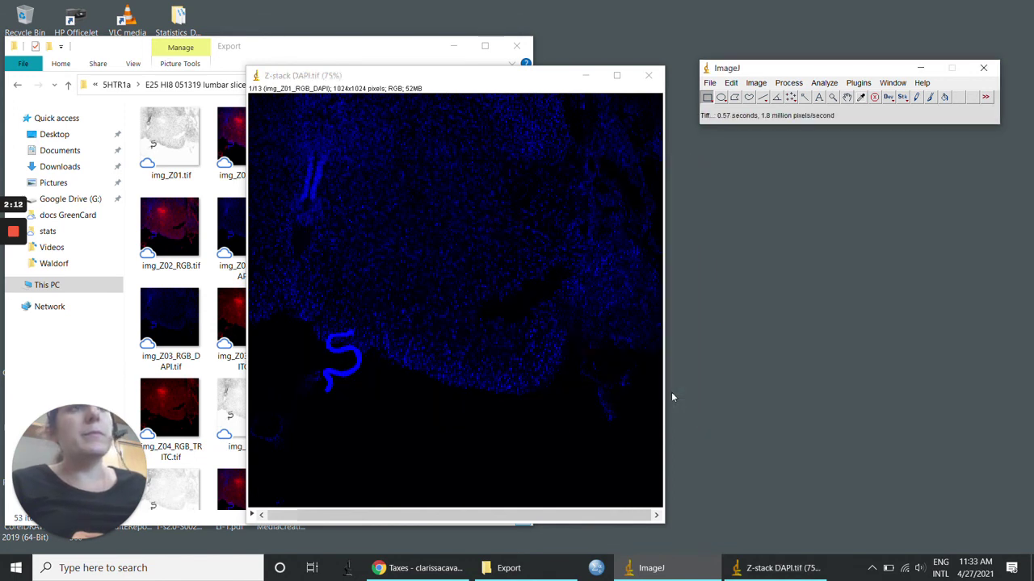
- Run Image > Stacks > Z Project with Max Intensity over slices 1 to 13
click(709, 84)
click(778, 72)
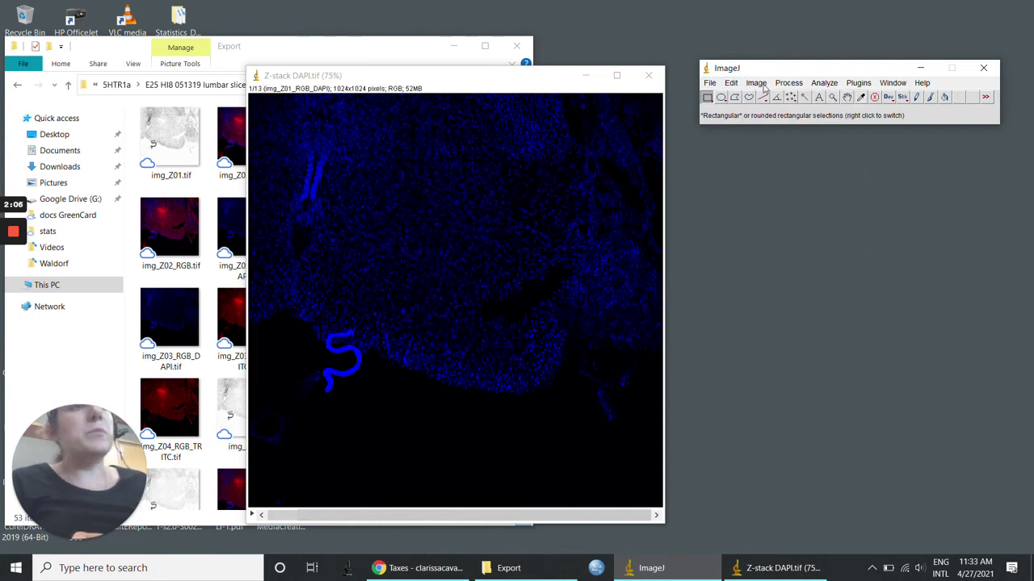
click(757, 83)
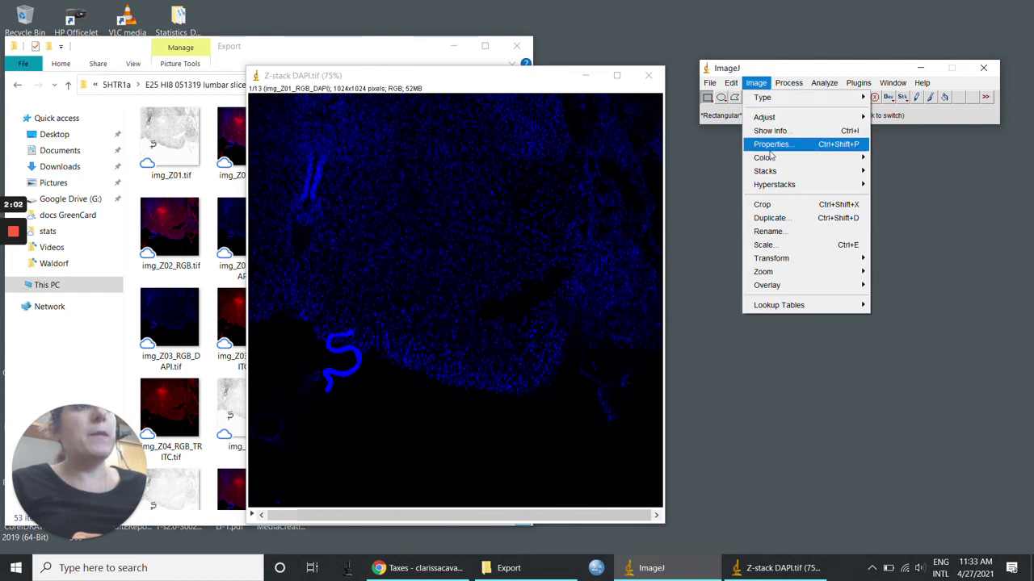
mouse_move(775, 173)
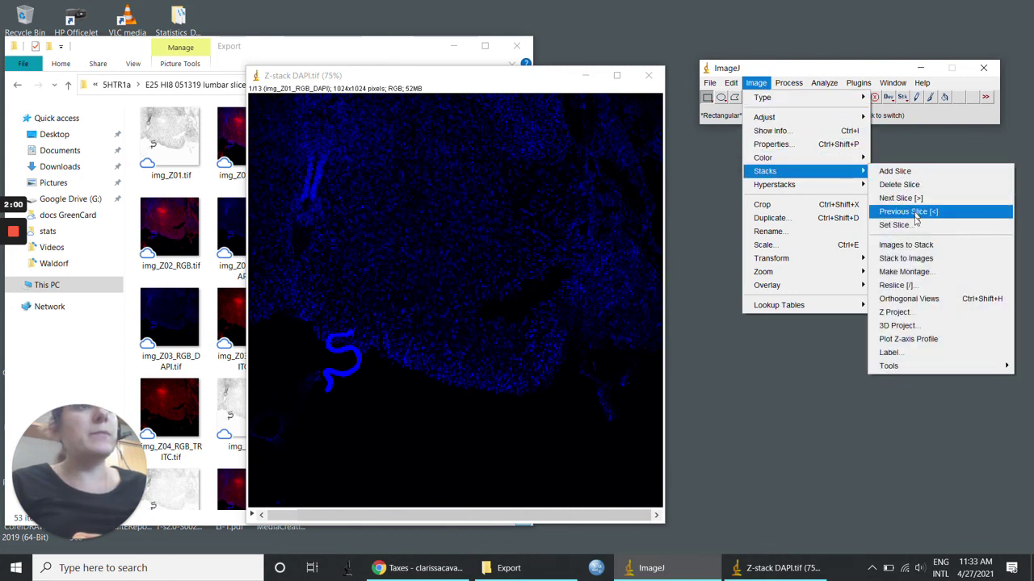
click(912, 312)
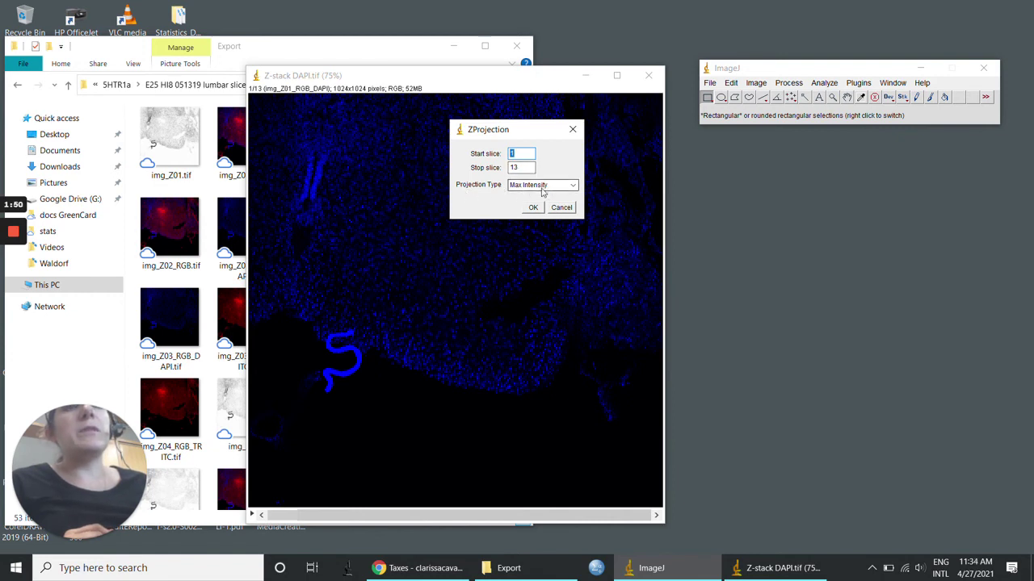
click(575, 188)
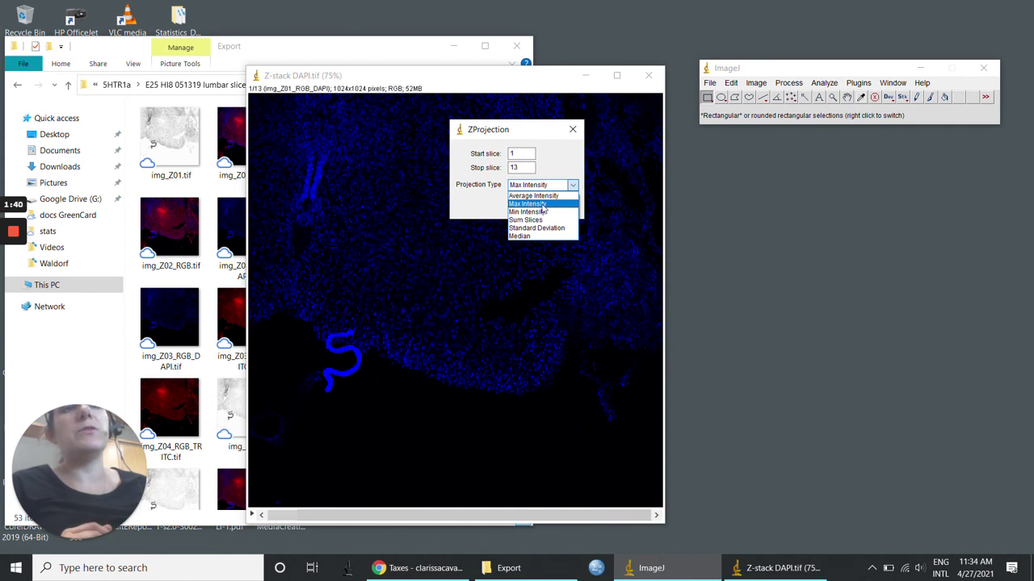
click(542, 205)
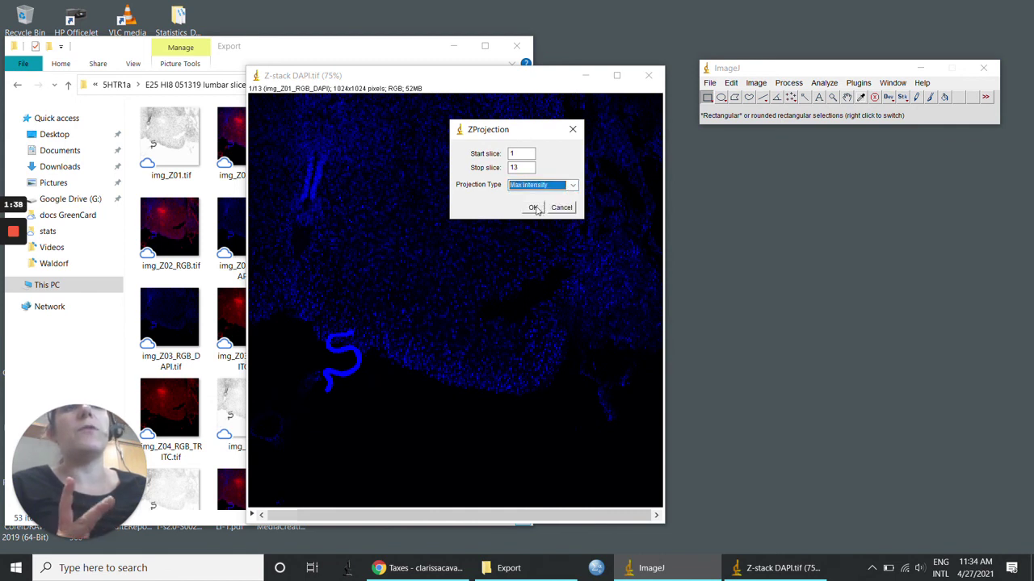
click(533, 208)
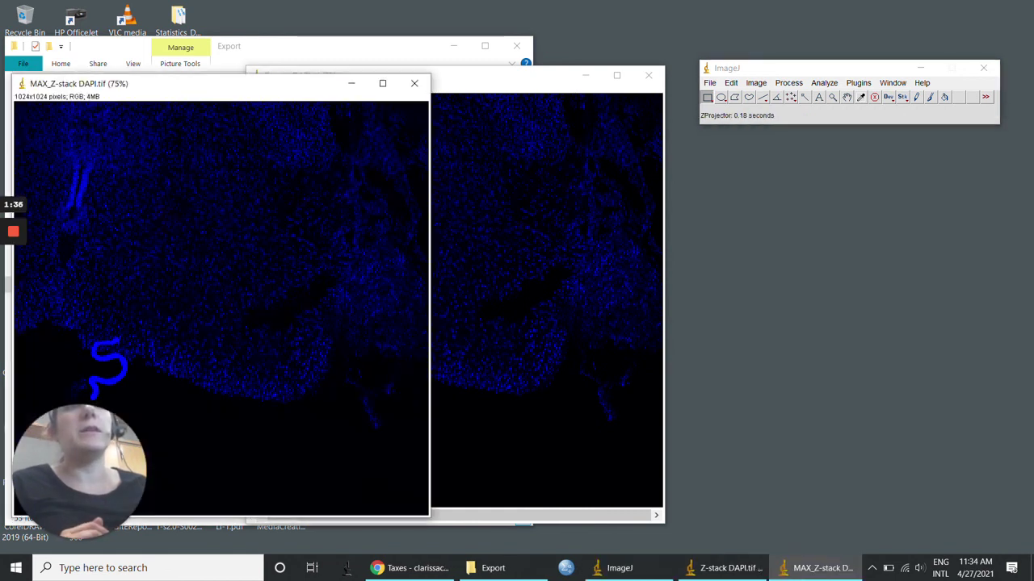
- Save the projection as TIFF under its suggested name MAX_Z-stack DAPI.tif
drag(275, 87, 435, 84)
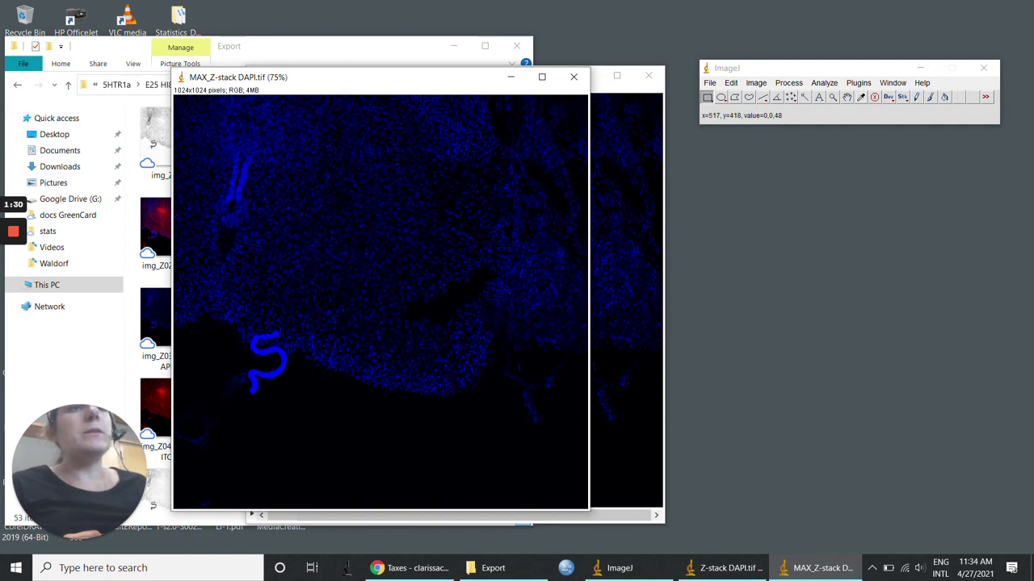
click(712, 83)
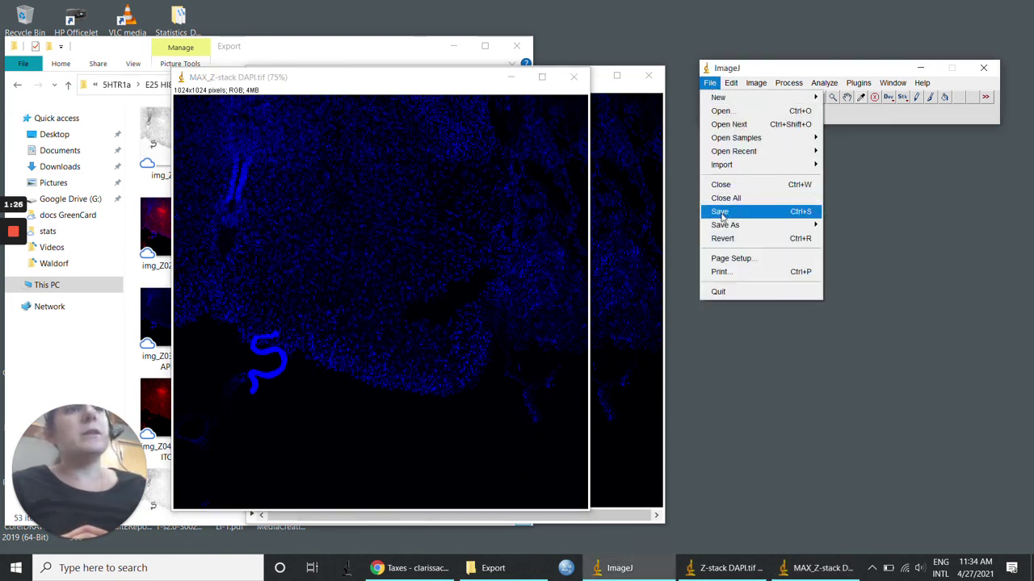
mouse_move(790, 227)
click(852, 226)
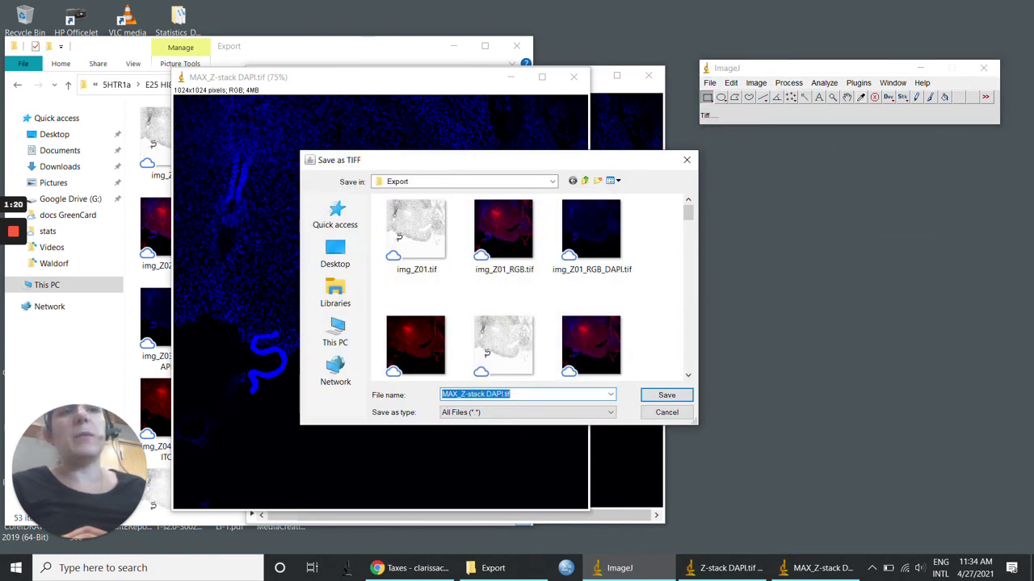
click(643, 397)
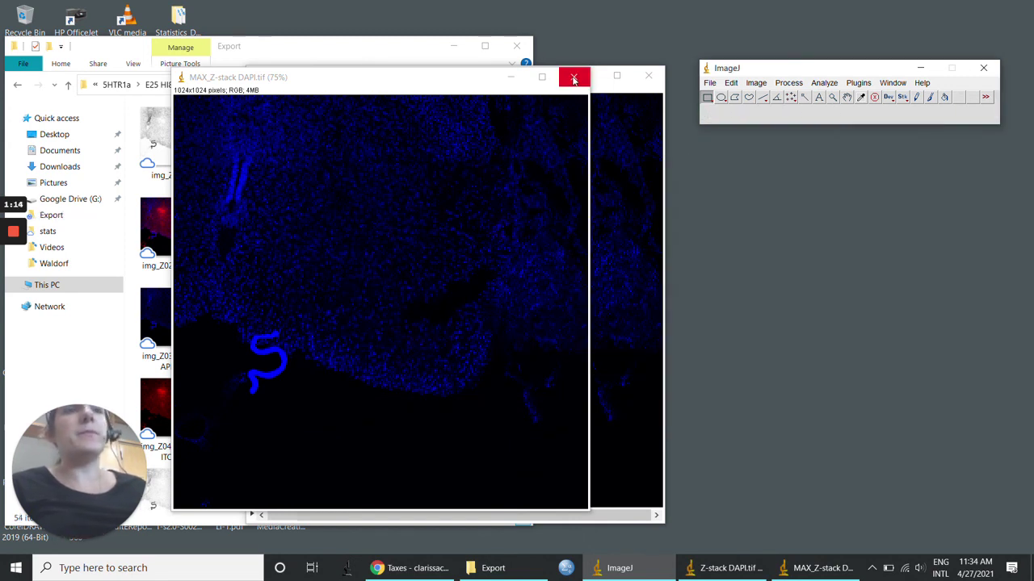
- Close the MAX_Z-stack DAPI.tif window and scrub through the Z-stack DAPI slices
drag(472, 82, 359, 98)
click(460, 97)
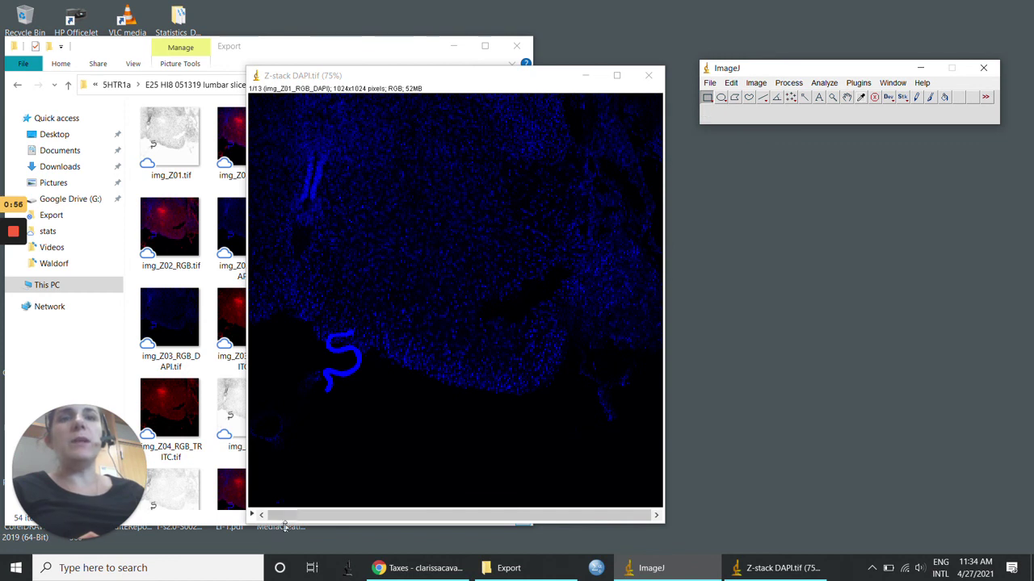
mouse_move(286, 525)
mouse_down()
mouse_move(634, 524)
mouse_move(278, 521)
mouse_up()
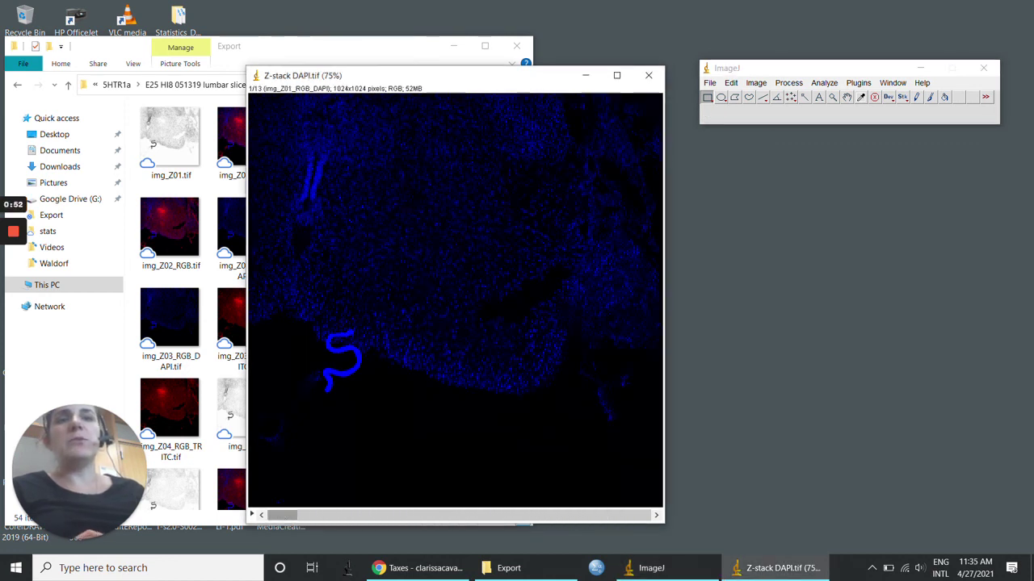